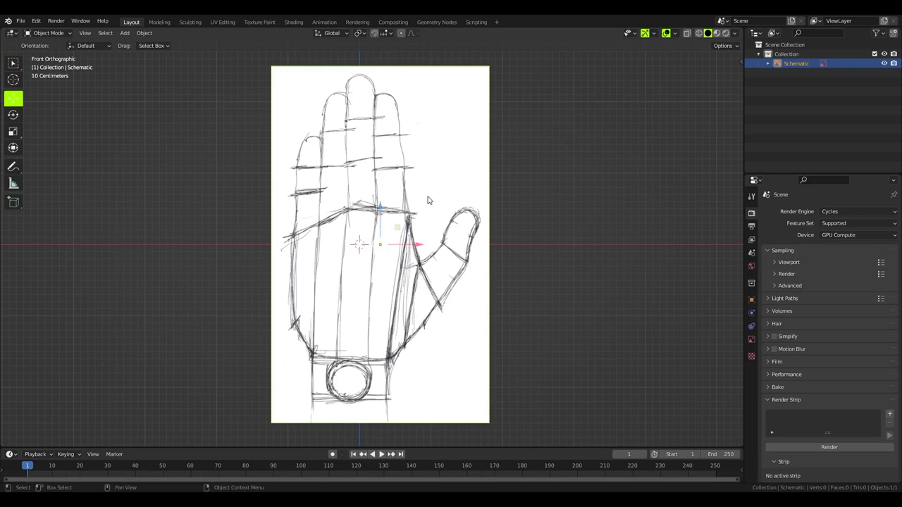
Add a cube, delete all but one quad face, and view it from the front.
key(alt+a)
key(shift+a)
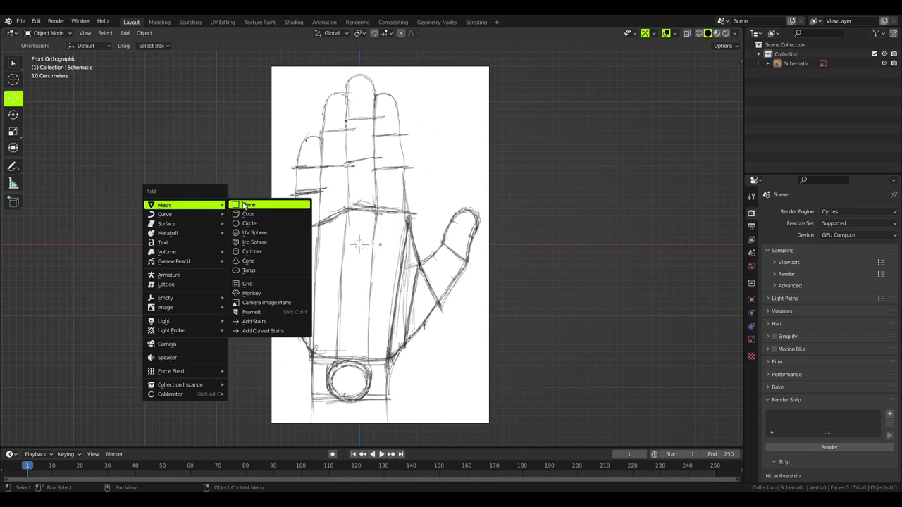
click(248, 213)
middle_drag(352, 232, 312, 88)
scroll(312, 88, down, 2)
key(Tab)
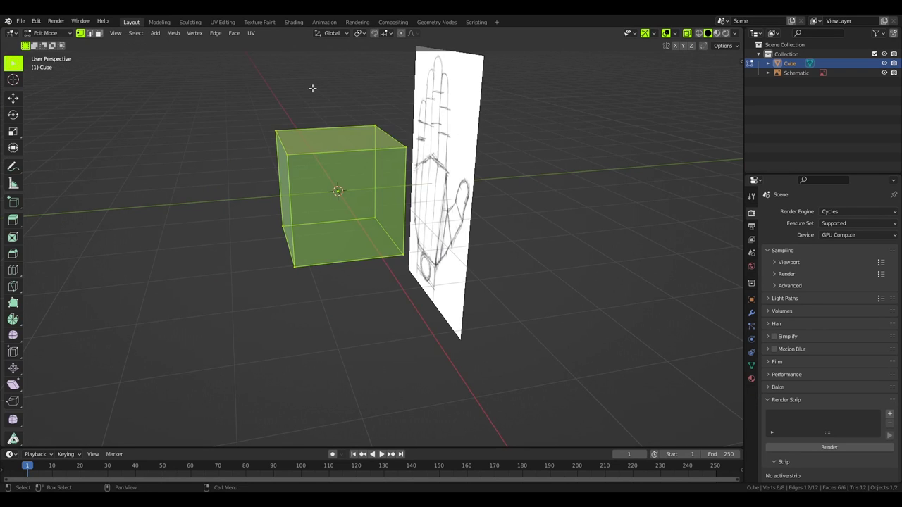
drag(431, 299, 431, 299)
key(x)
key(KP_1)
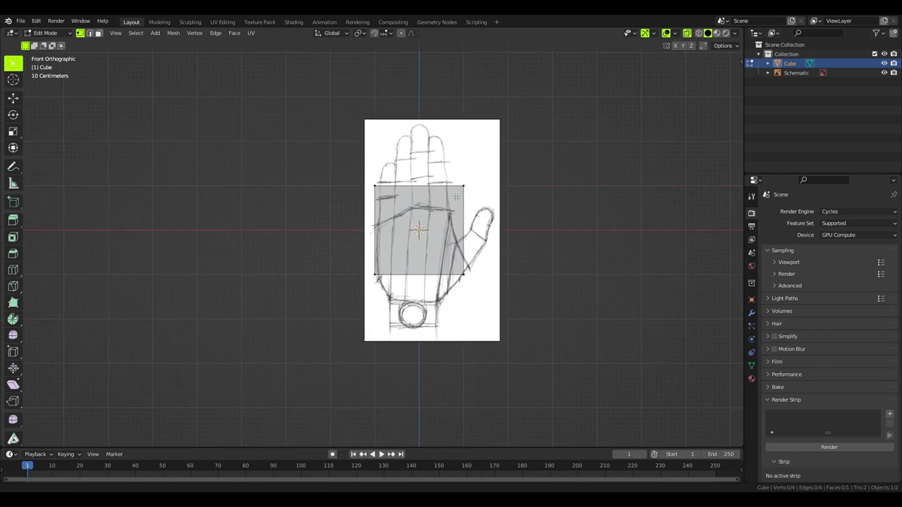
scroll(423, 211, up, 3)
Move the quad's corners onto the palm outline and wrist line of the sketch.
key(g)
click(491, 171)
click(325, 155)
key(g)
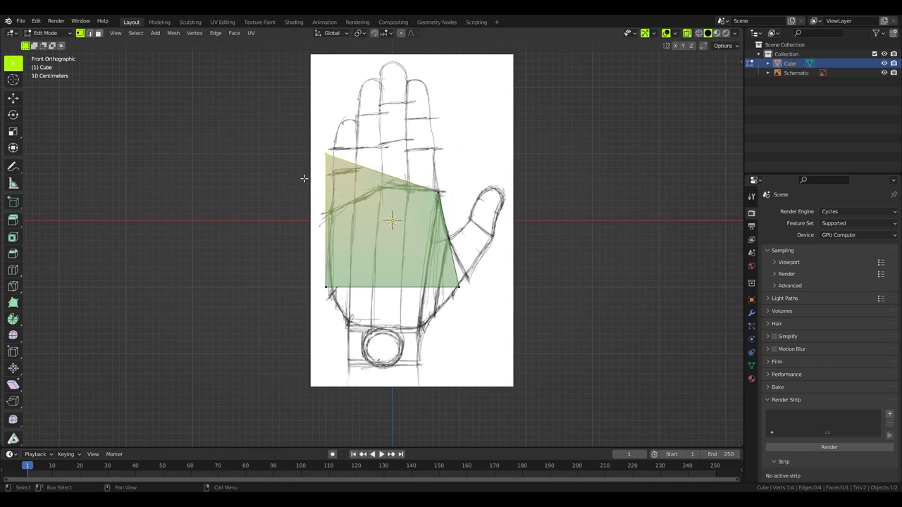
click(326, 240)
click(458, 287)
key(g)
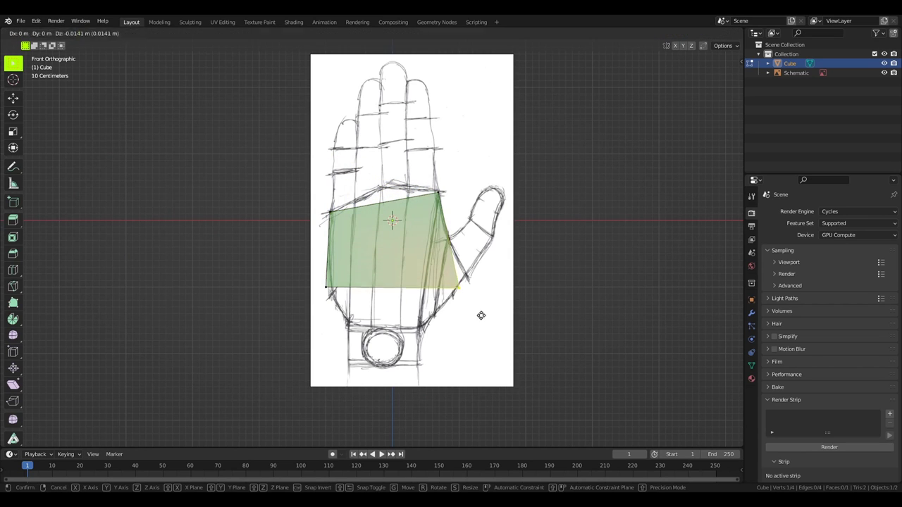
click(376, 342)
Extrude the palm's right edge into faces tracing the thumb out to its tip.
click(430, 275)
key(e)
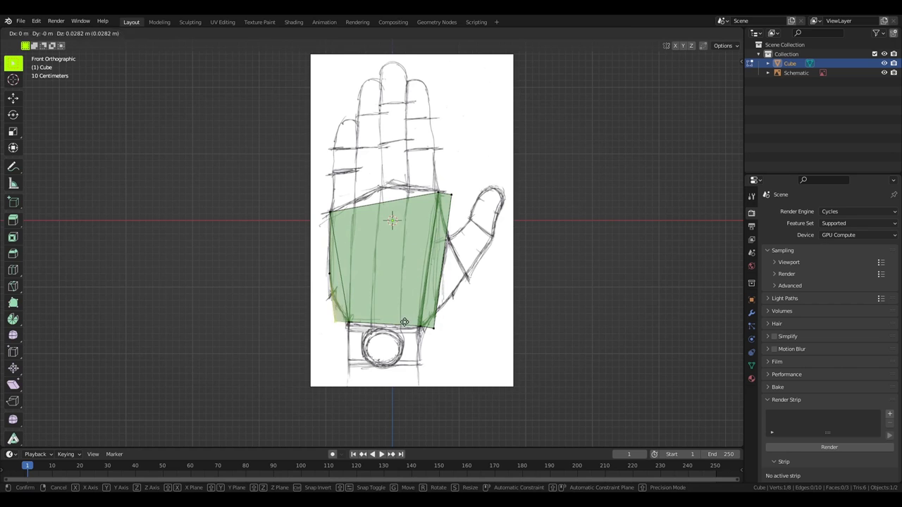
click(444, 194)
click(442, 279)
key(e)
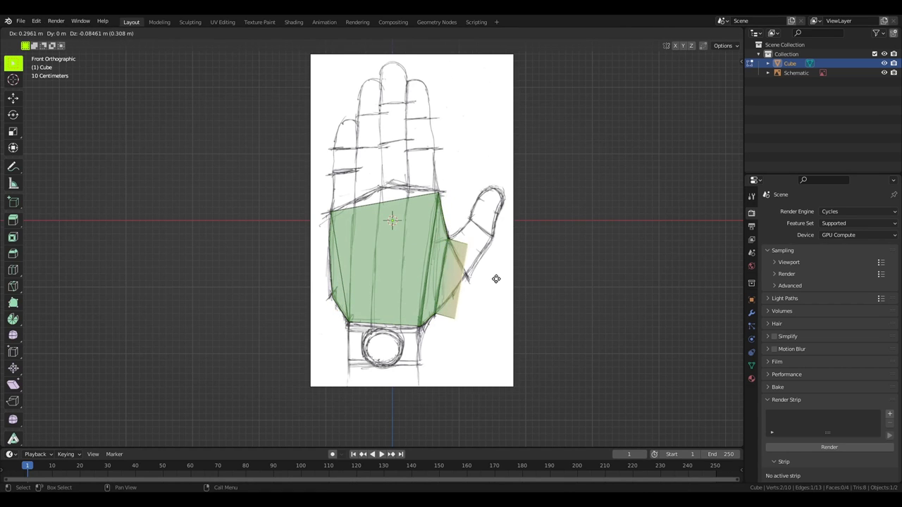
click(504, 243)
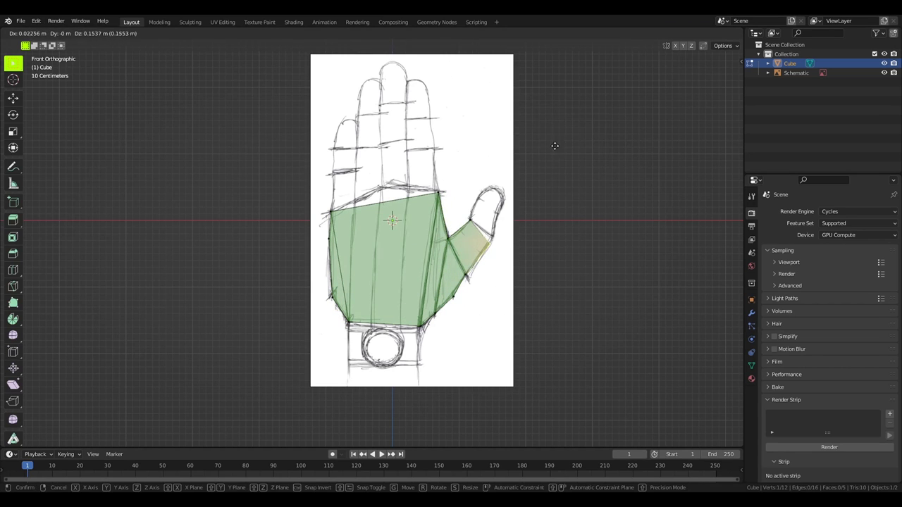
scroll(528, 212, up, 1)
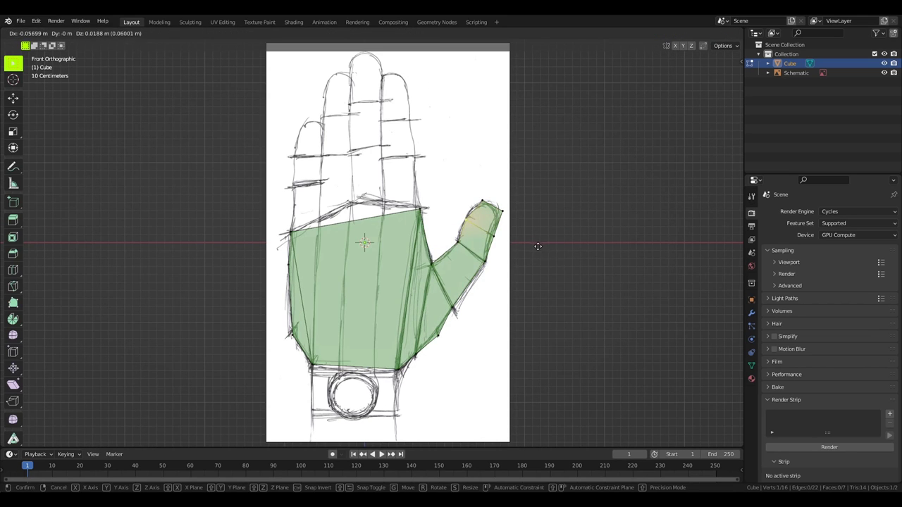
click(565, 239)
key(g)
click(550, 228)
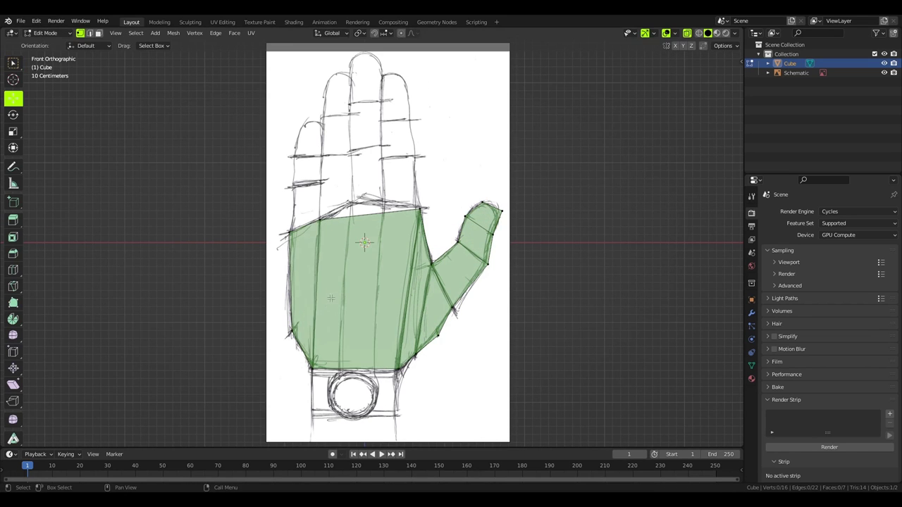
Loop-cut the palm vertically and extrude the middle finger up to its tip.
key(ctrl+r)
click(359, 292)
click(384, 210)
key(g)
click(417, 198)
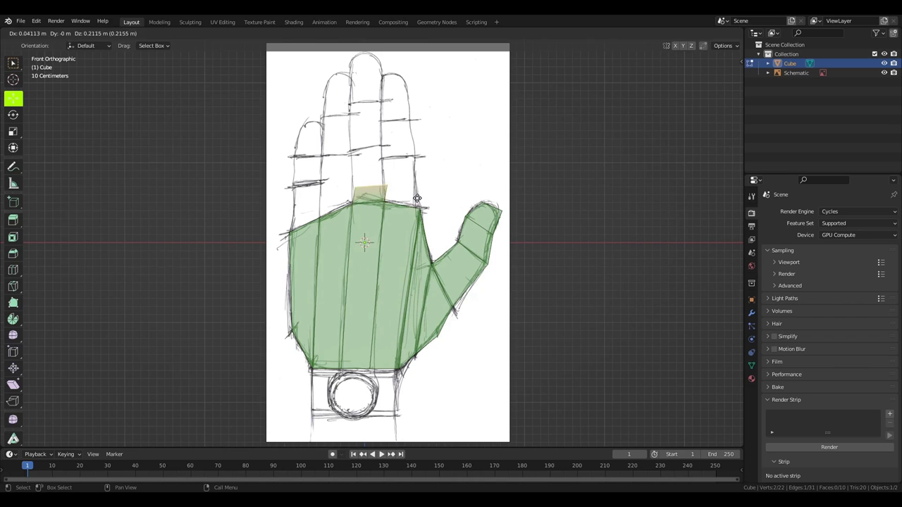
click(411, 174)
key(e)
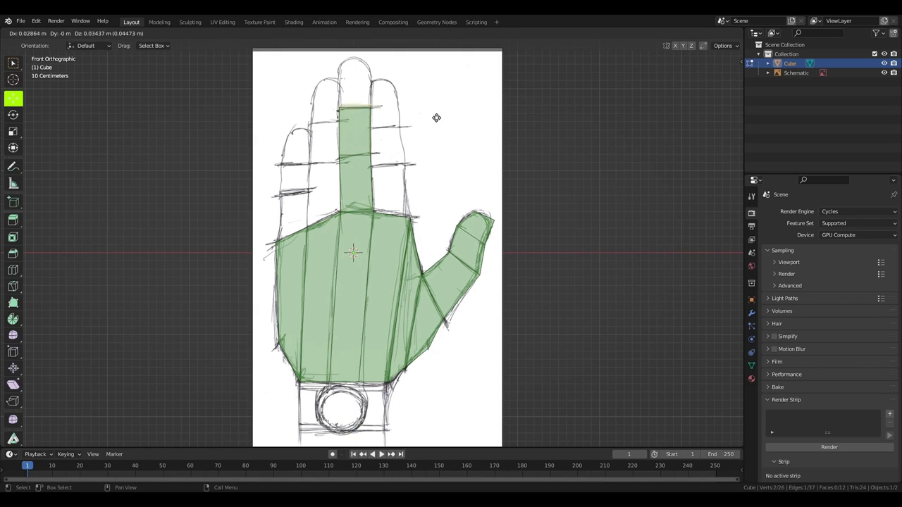
click(432, 74)
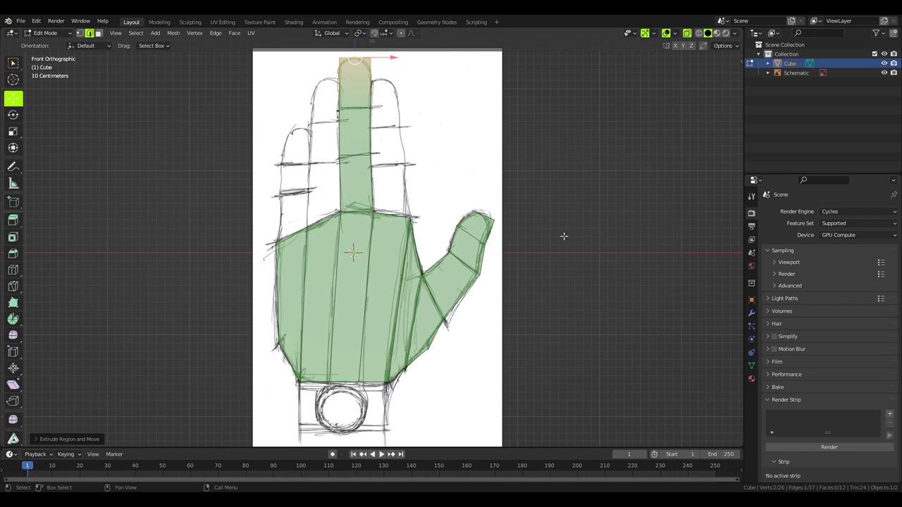
Give the hand mesh a Solidify modifier about 0.27 m thick, viewed from the side.
key(KP_3)
key(Tab)
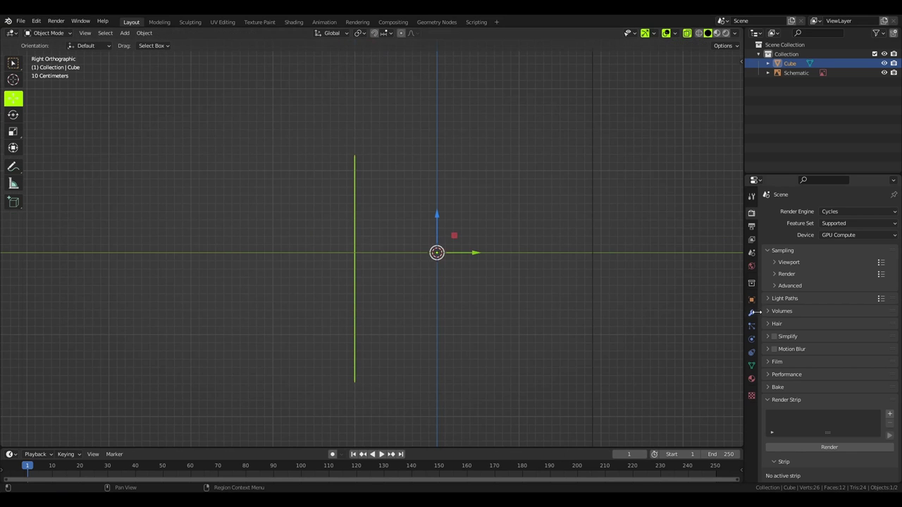
click(751, 314)
click(788, 212)
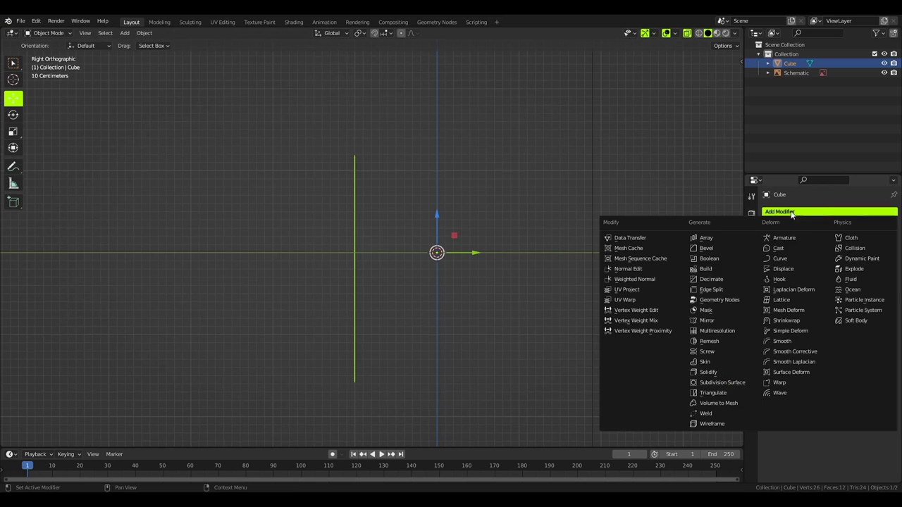
click(738, 372)
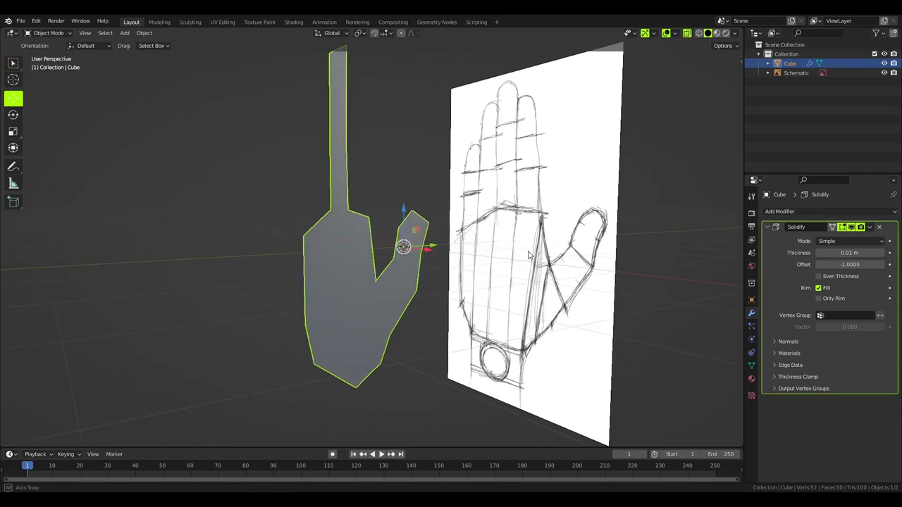
drag(848, 252, 874, 252)
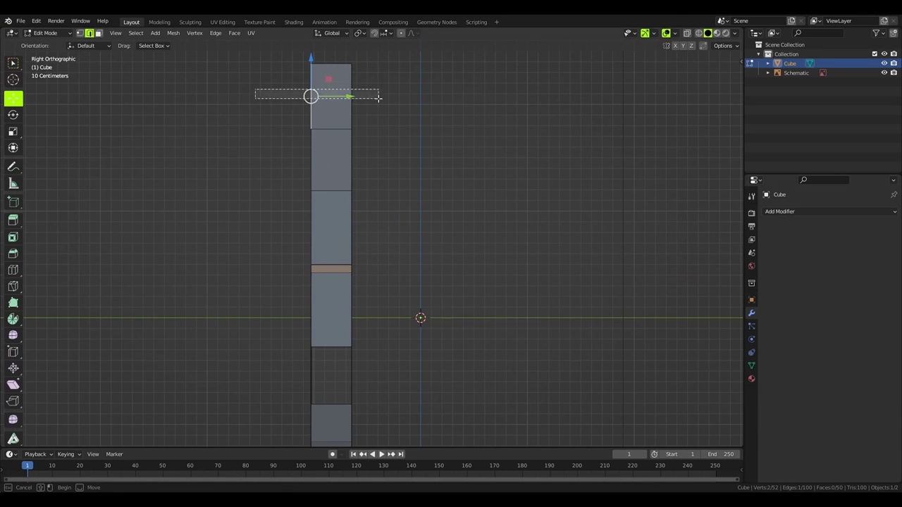
Turn on X-ray and select the fingertip geometry in side view.
key(alt+z)
drag(379, 98, 353, 98)
key(ctrl+Tab)
Add two edge loops across the finger, slide one to the lower joint, and move the top and bottom vertices.
click(306, 98)
key(ctrl+r)
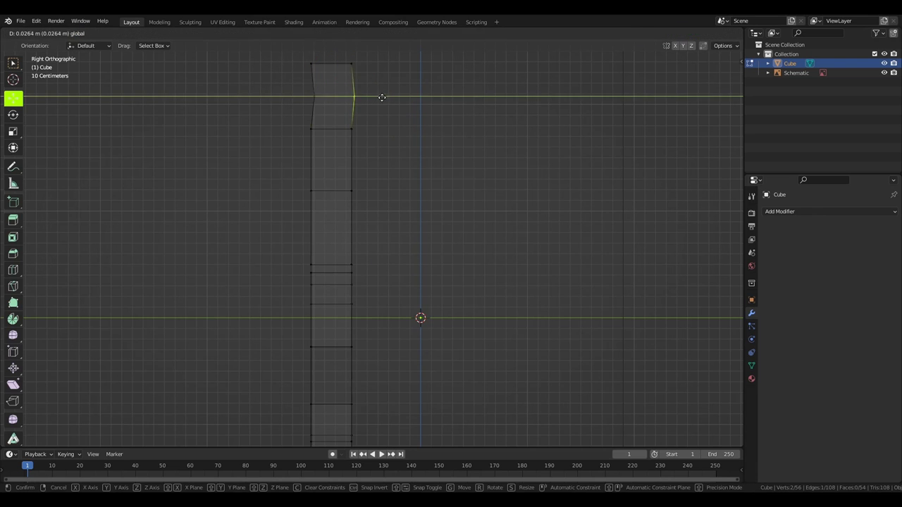
click(346, 169)
key(ctrl+r)
click(346, 227)
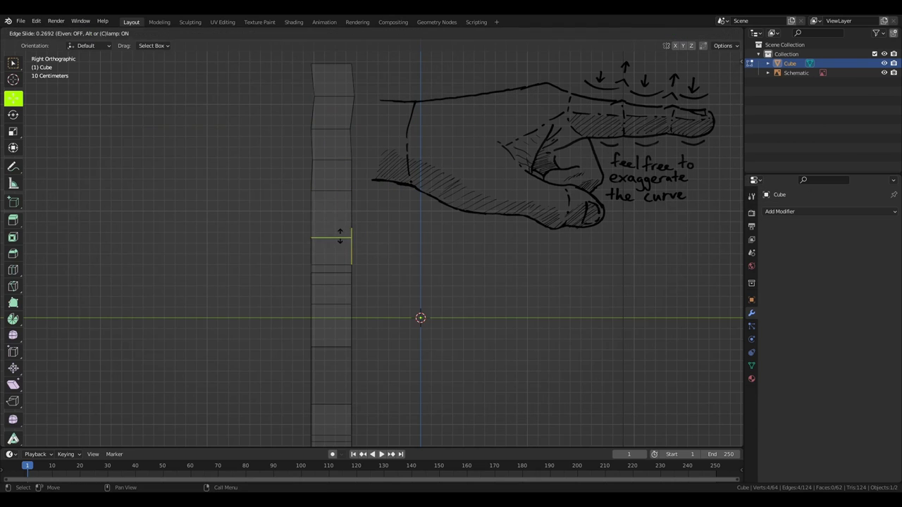
drag(370, 231, 332, 231)
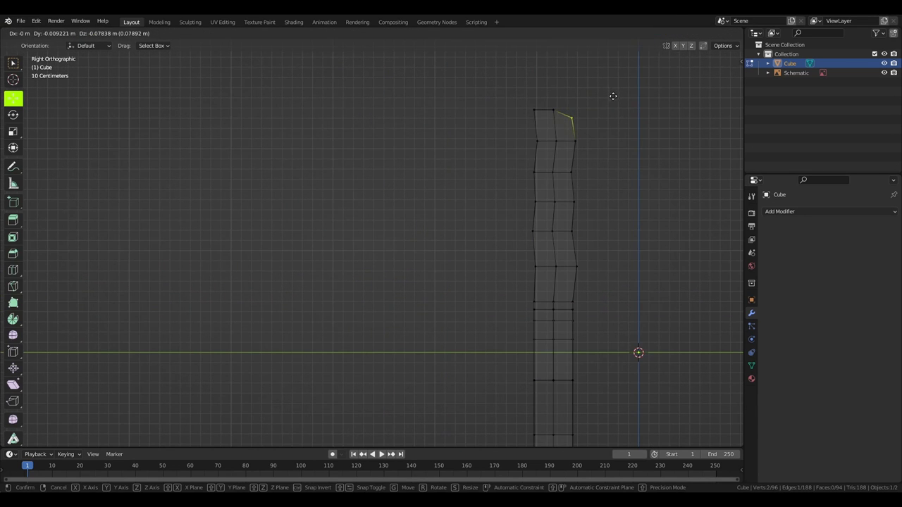
click(612, 96)
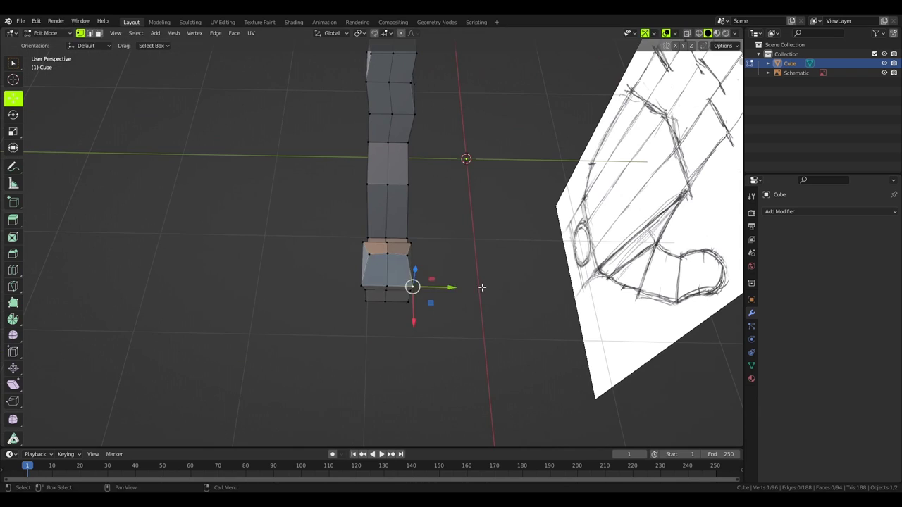
key(g)
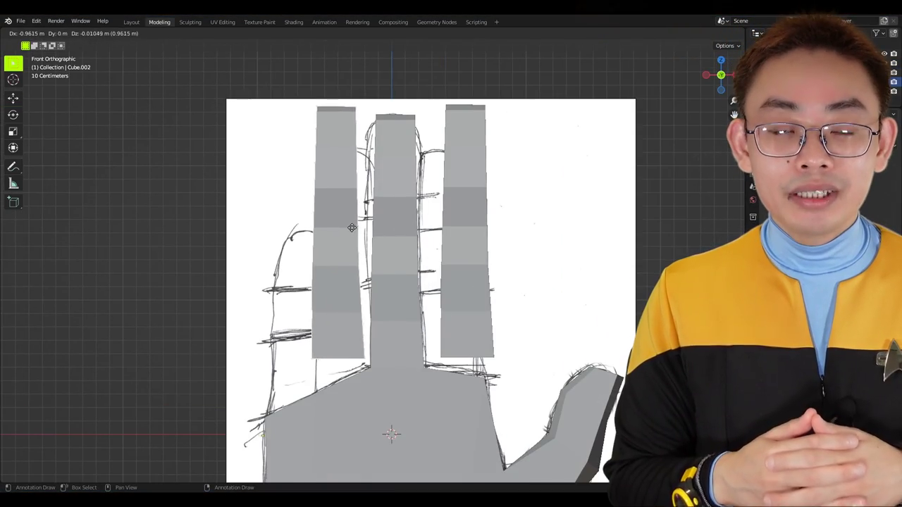
Place the copied finger block, then duplicate another and scale it along X.
click(351, 227)
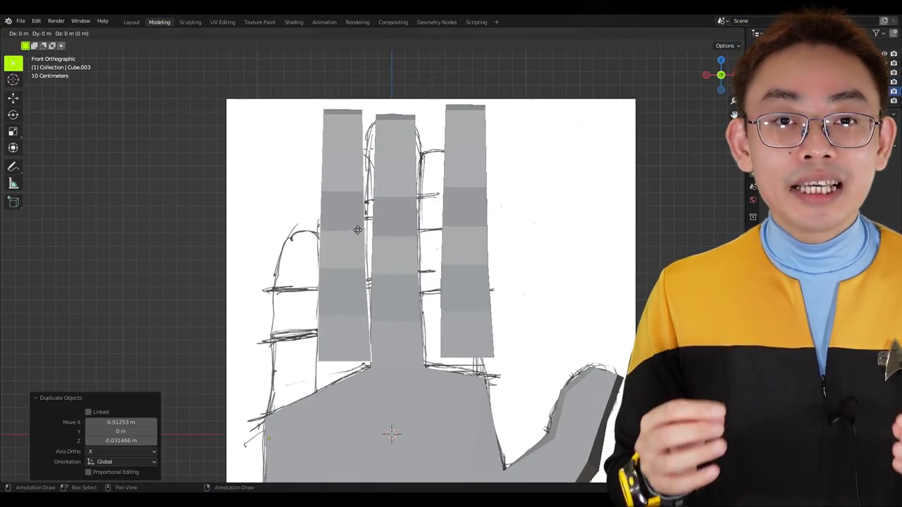
key(shift+d)
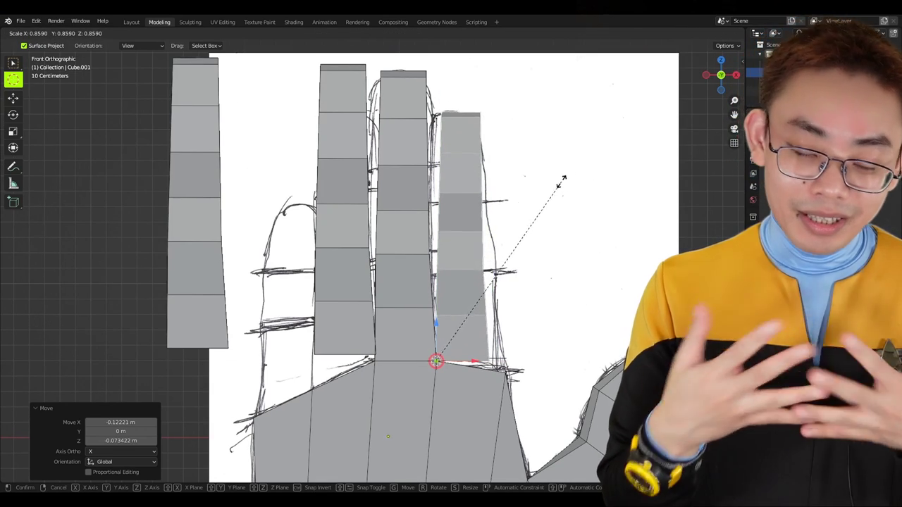
key(x)
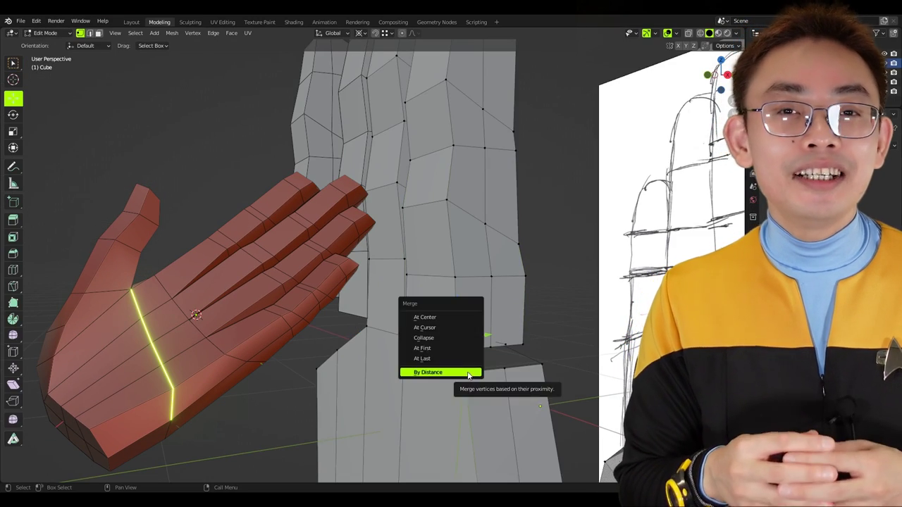
Merge vertices by distance, then weld stray vertex pairs at the finger bases onto the palm.
click(468, 372)
middle_drag(468, 375, 465, 353)
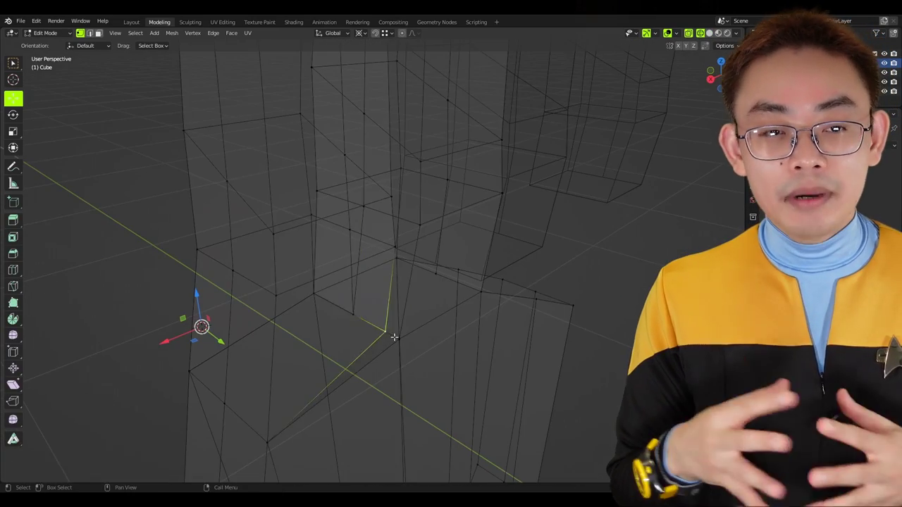
key(m)
click(395, 332)
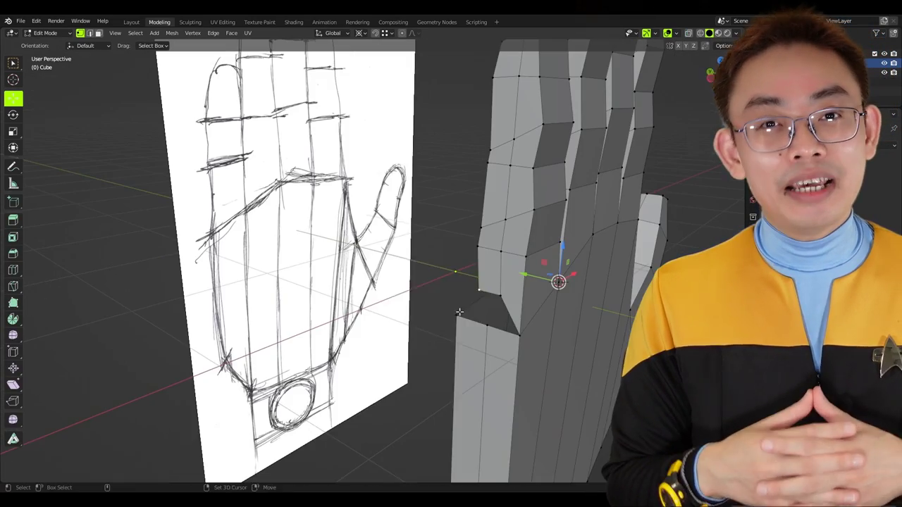
key(m)
click(491, 300)
click(500, 296)
key(m)
click(502, 298)
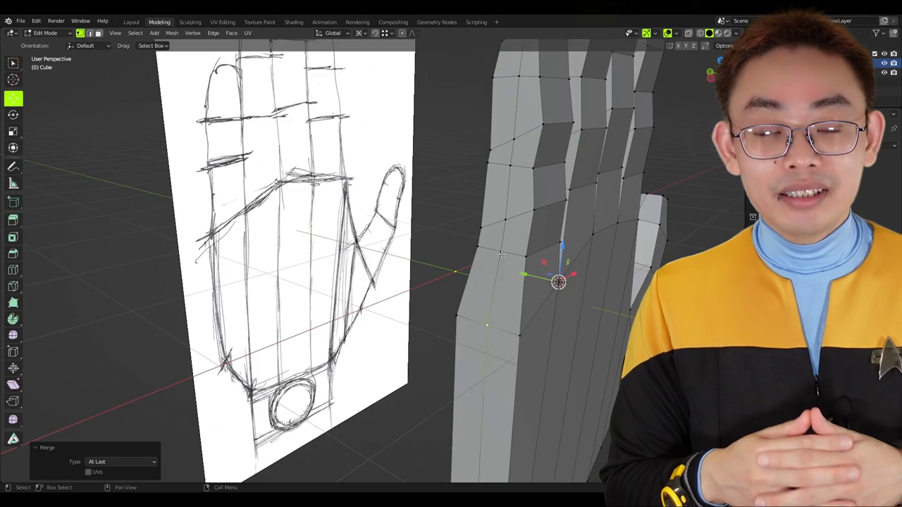
click(502, 252)
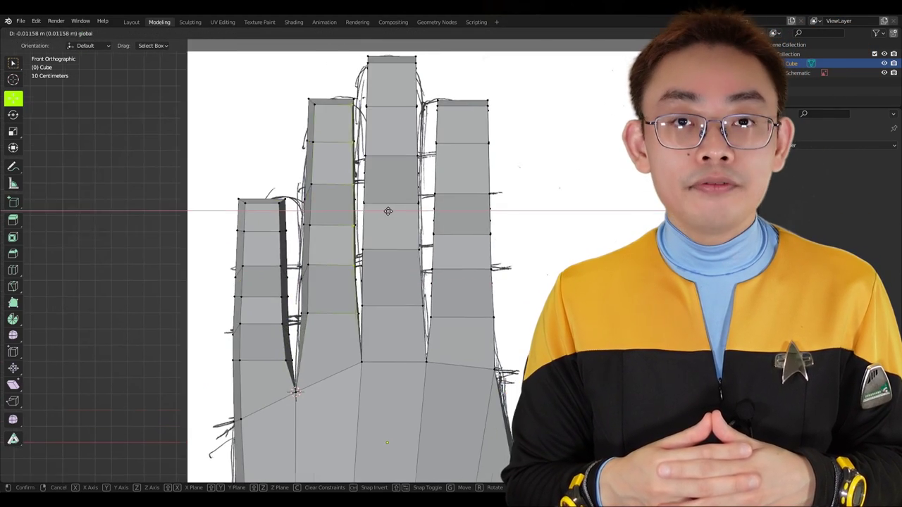
click(456, 243)
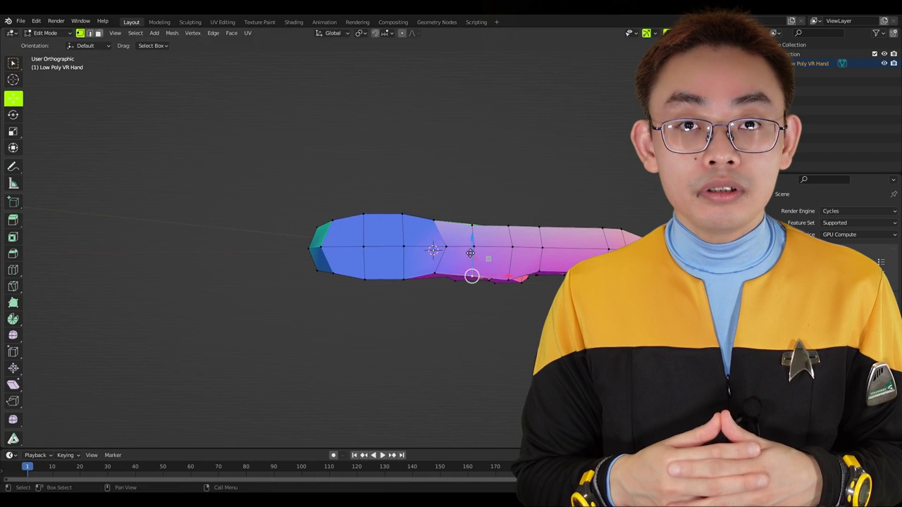
Move vertices along Z, rotate the thumb inward, and subdivide the palm edges.
key(g)
key(z)
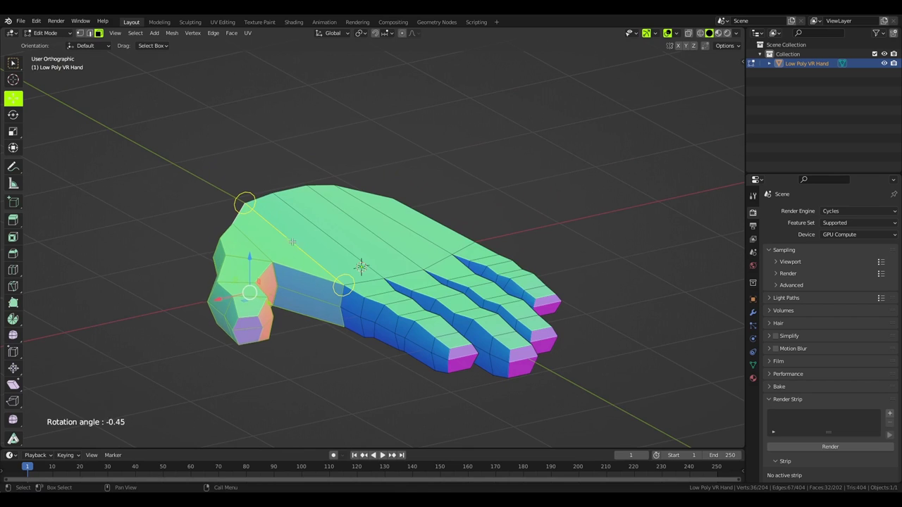
drag(293, 242, 282, 226)
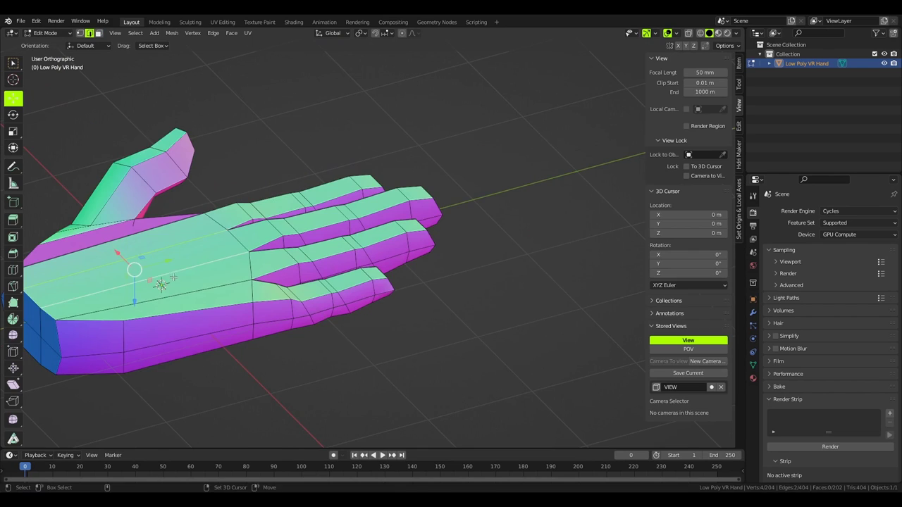
right_click(176, 172)
click(176, 171)
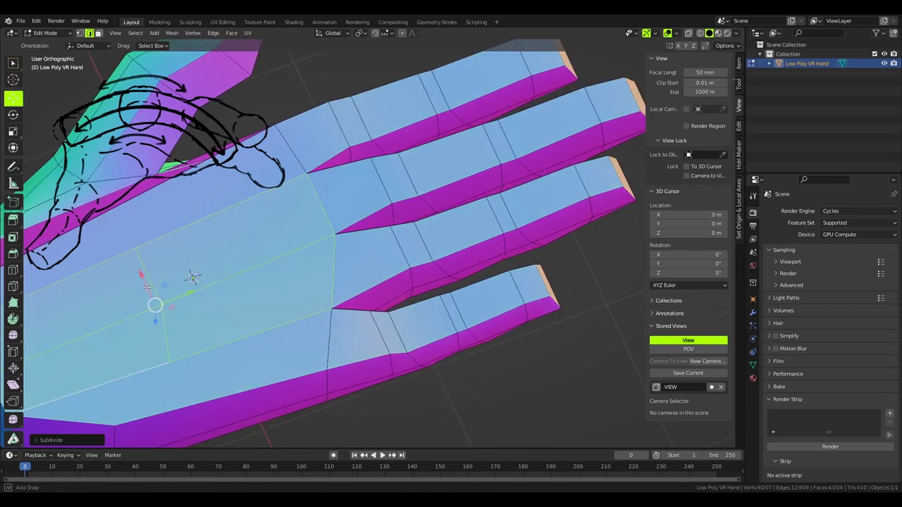
mouse_move(190, 275)
middle_down()
mouse_move(157, 202)
mouse_move(252, 167)
middle_up()
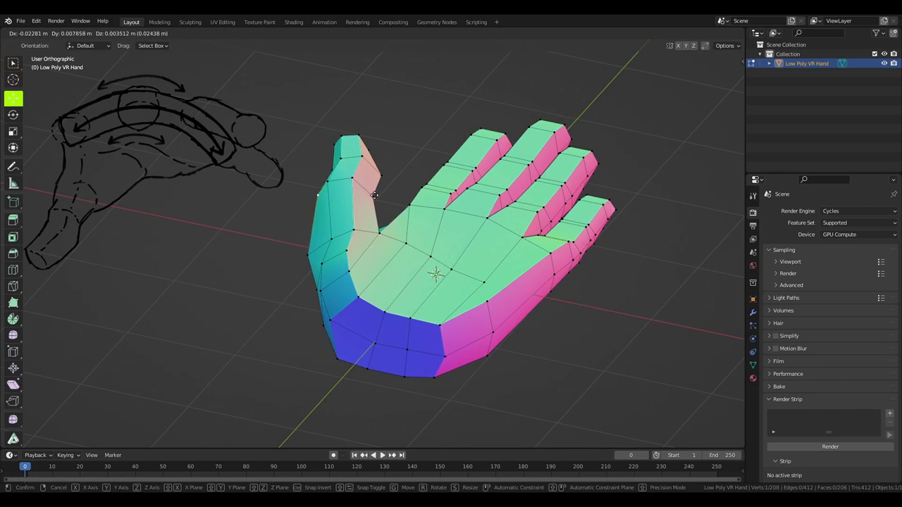
middle_drag(374, 195, 488, 307)
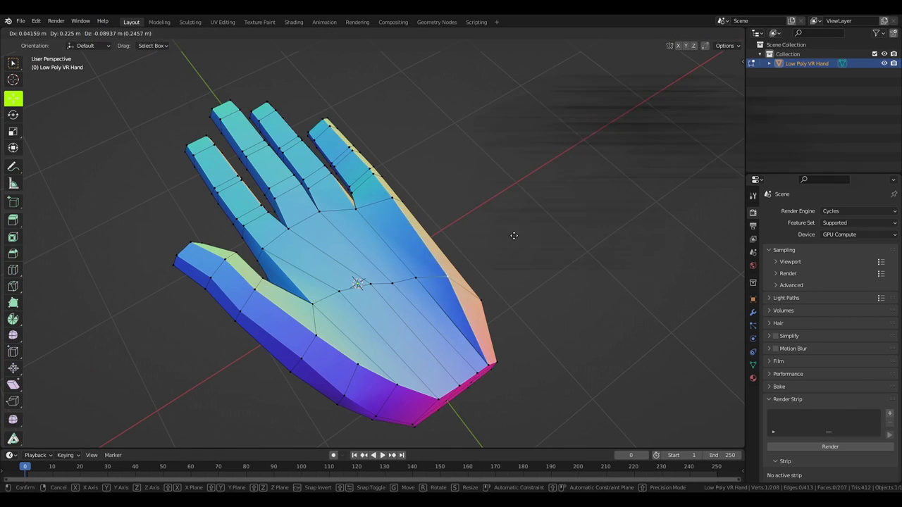
Confirm the moved vertices and display the hand with the red MatCap.
click(517, 231)
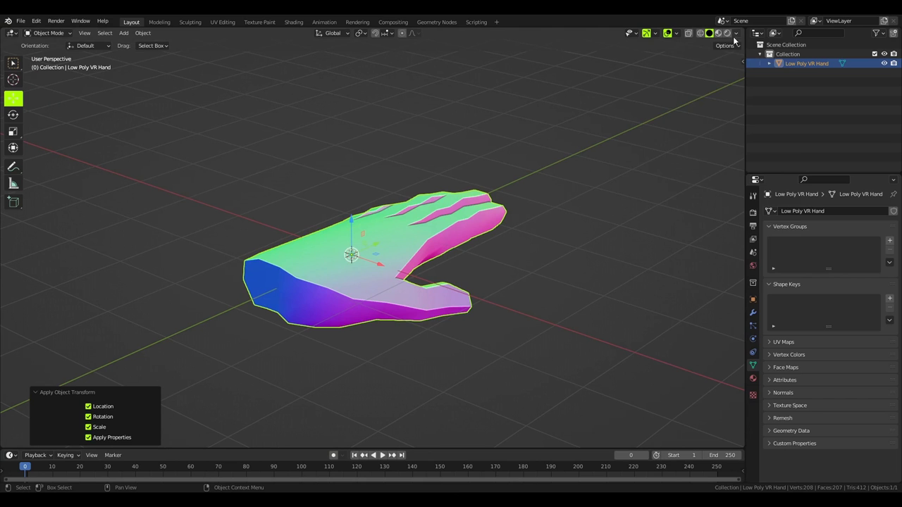
click(736, 33)
click(727, 103)
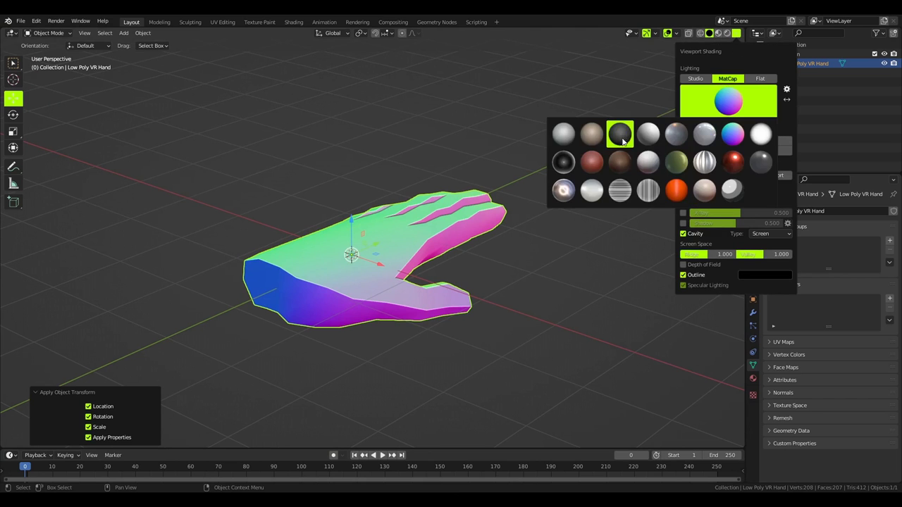
click(591, 162)
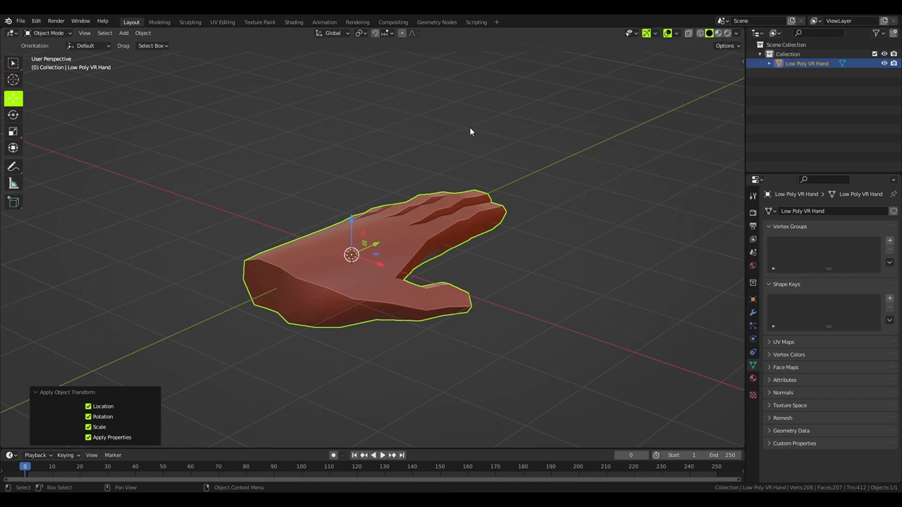